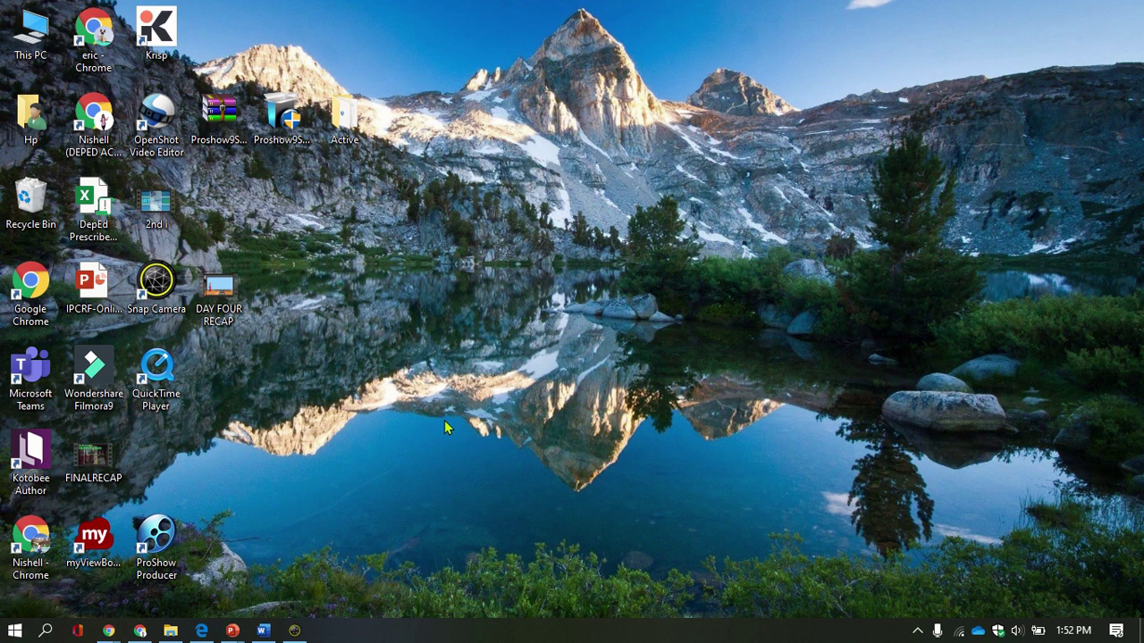
# Bring up Snap Camera and check the selected camera device in its settings
pyautogui.moveTo(143, 633)
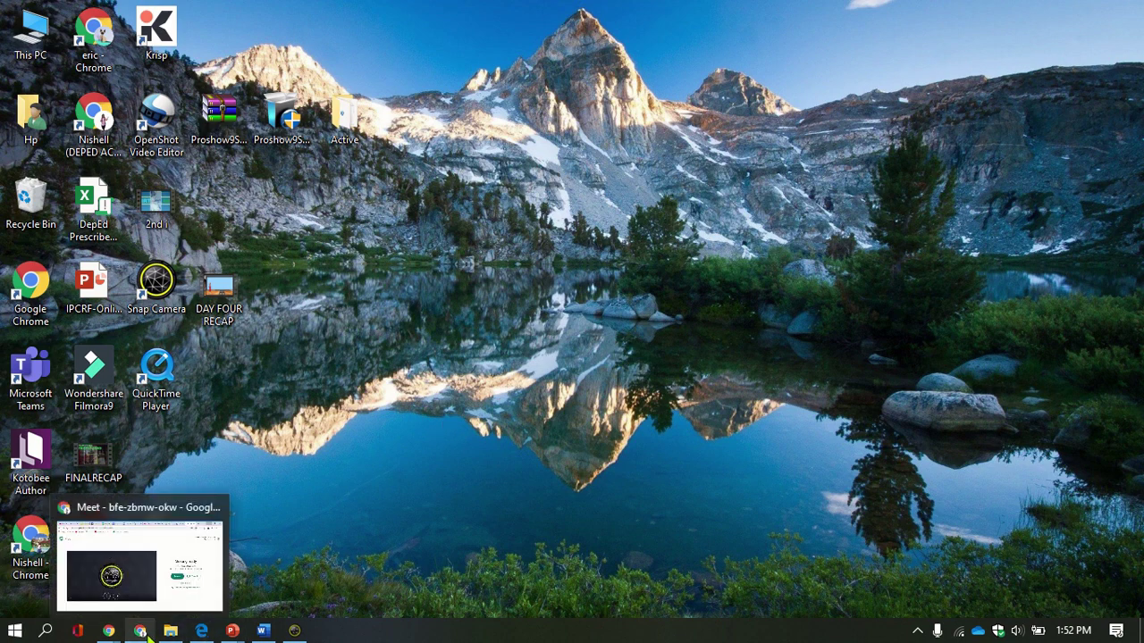
pyautogui.moveTo(291, 633)
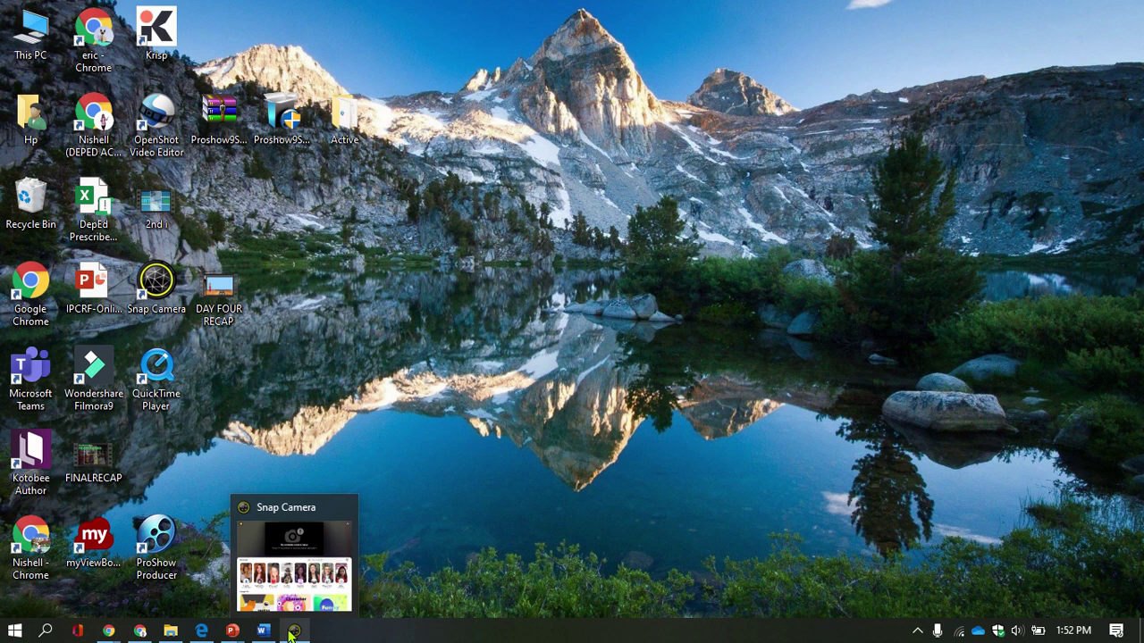
pyautogui.click(306, 558)
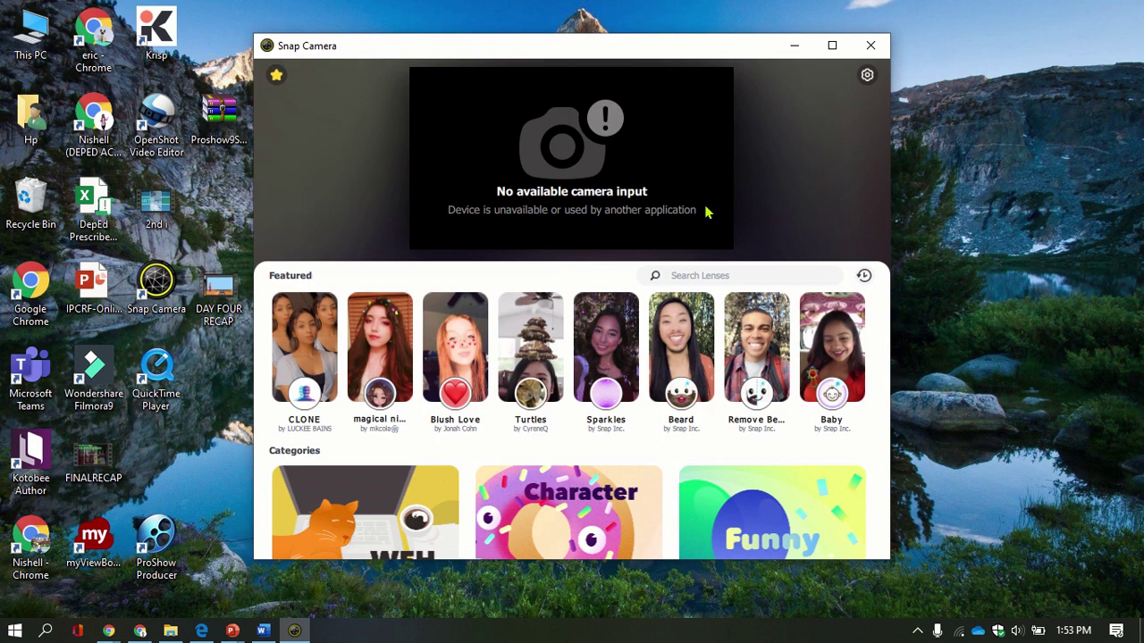
pyautogui.click(867, 77)
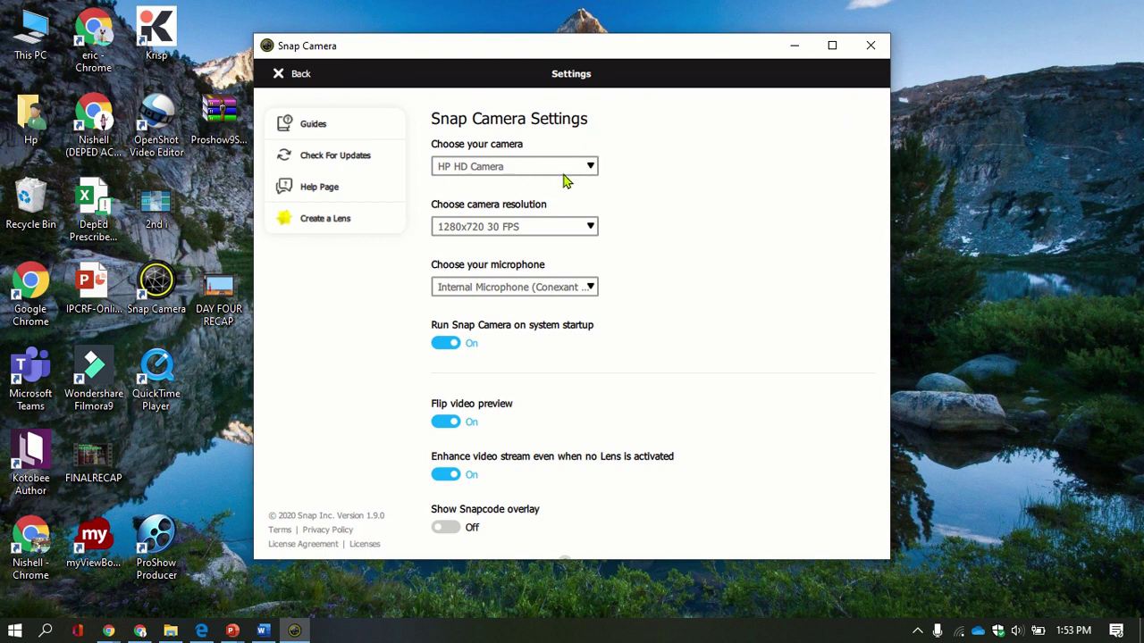
pyautogui.click(587, 170)
pyautogui.click(589, 175)
pyautogui.scroll(-1, 712, 438)
pyautogui.scroll(1, 675, 455)
# Close the Snap Camera settings and return to the lens gallery
pyautogui.click(831, 45)
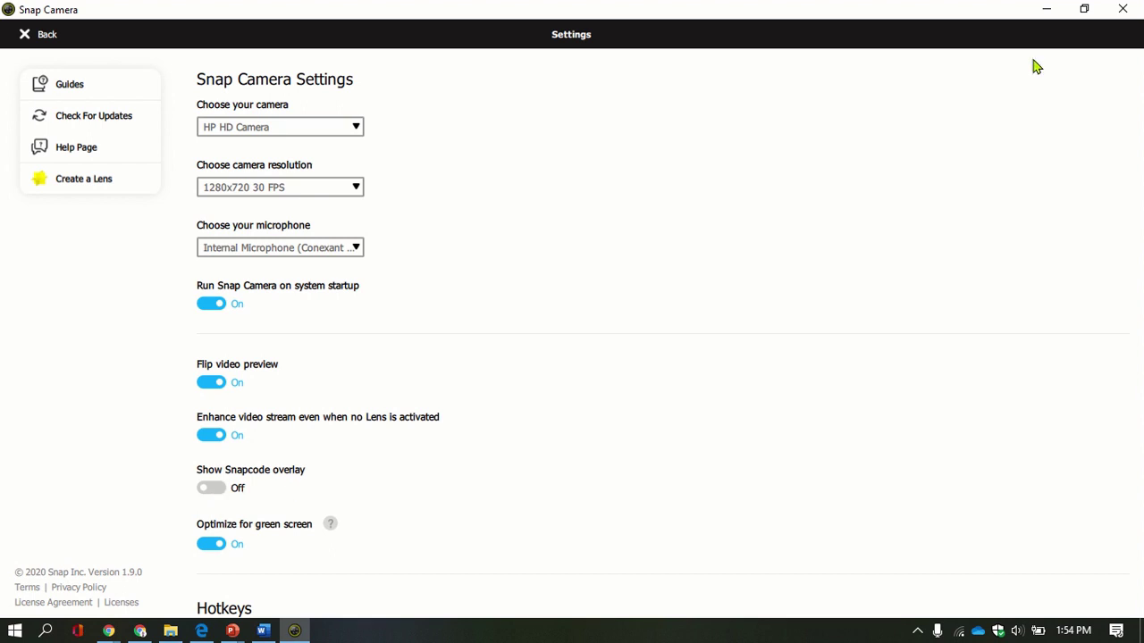
pyautogui.click(1084, 10)
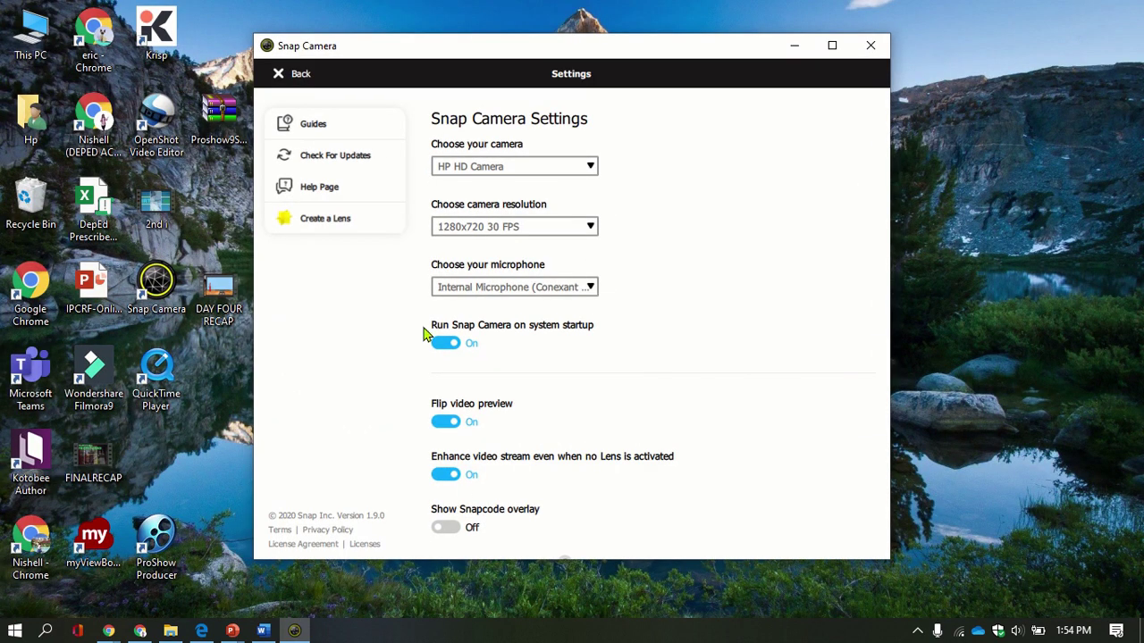
pyautogui.click(294, 632)
pyautogui.click(294, 632)
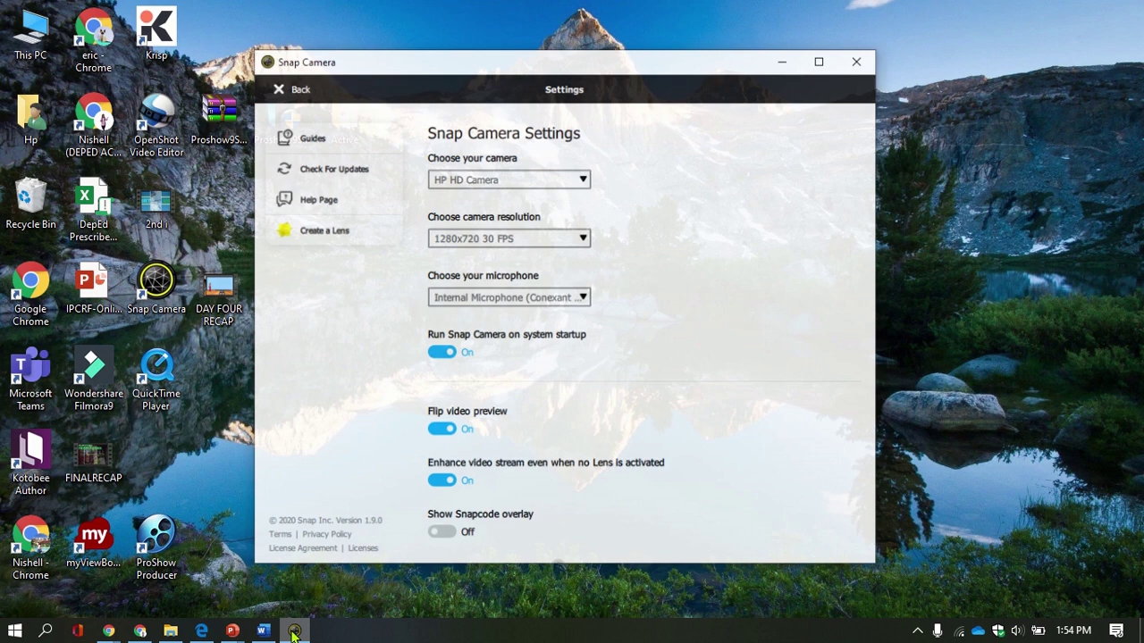
pyautogui.click(279, 76)
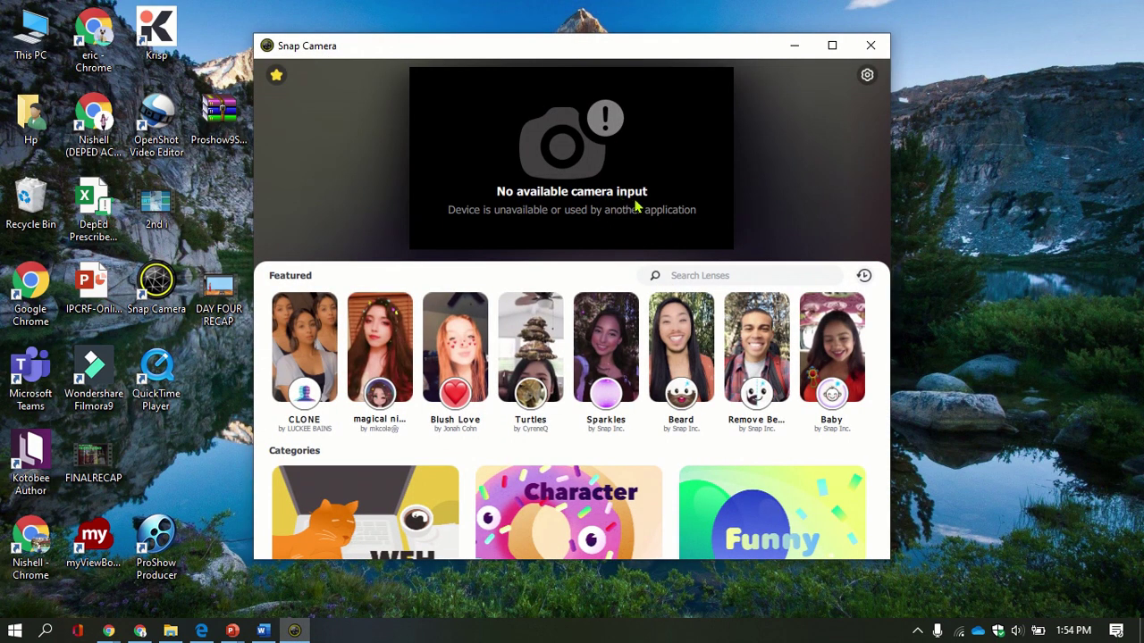
# Switch to the Google Meet window and choose Snap Camera as the camera in the meeting's video settings
pyautogui.moveTo(140, 631)
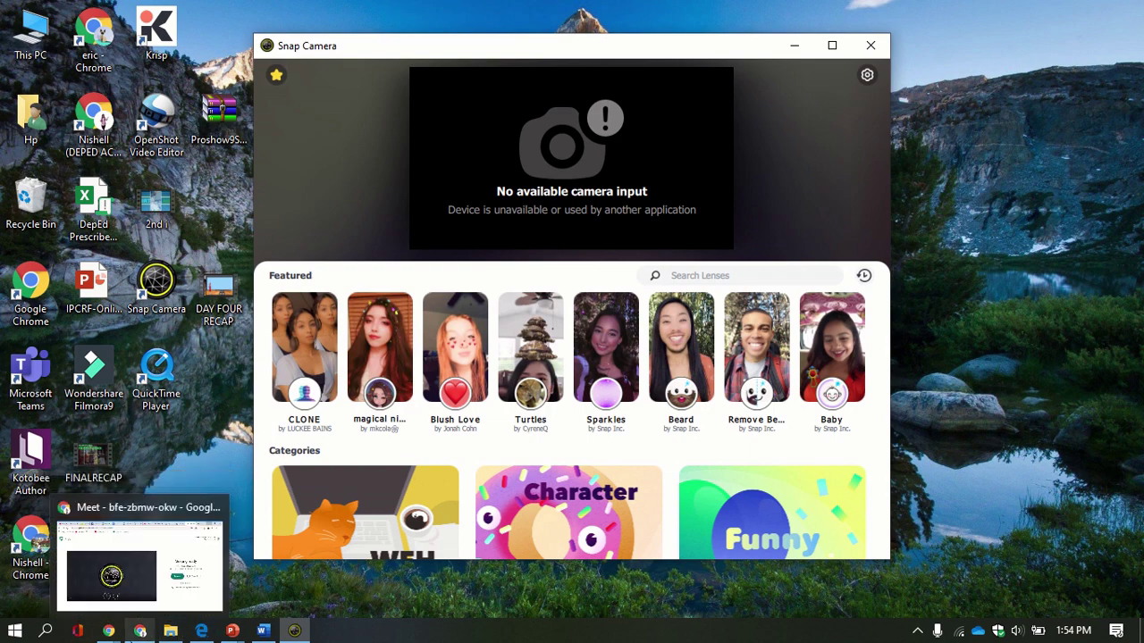
pyautogui.click(152, 546)
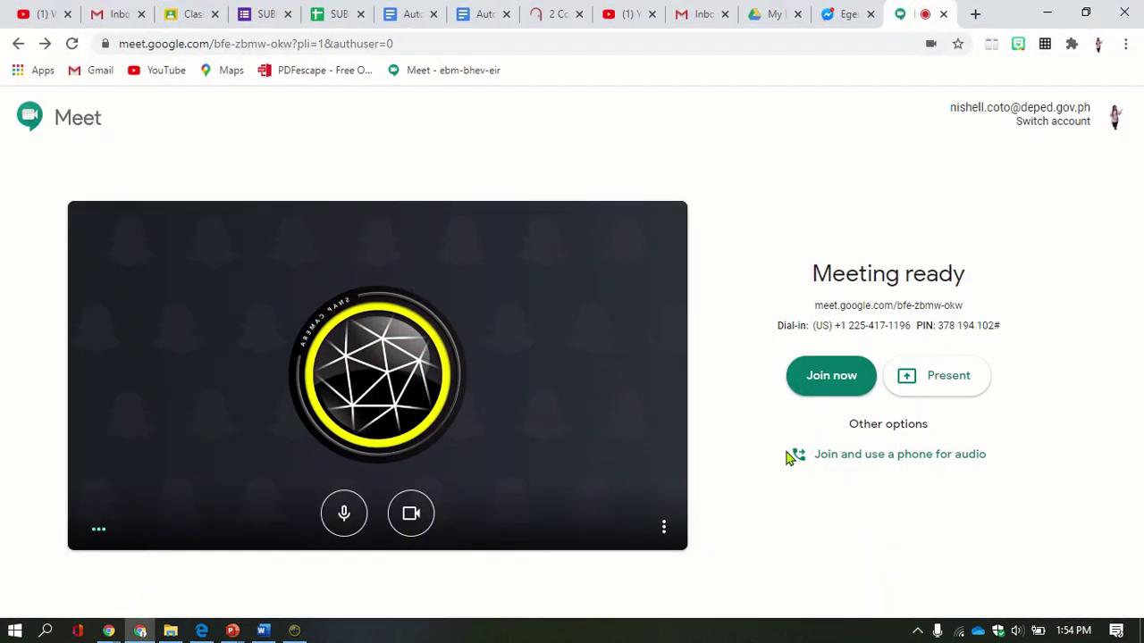
pyautogui.click(667, 530)
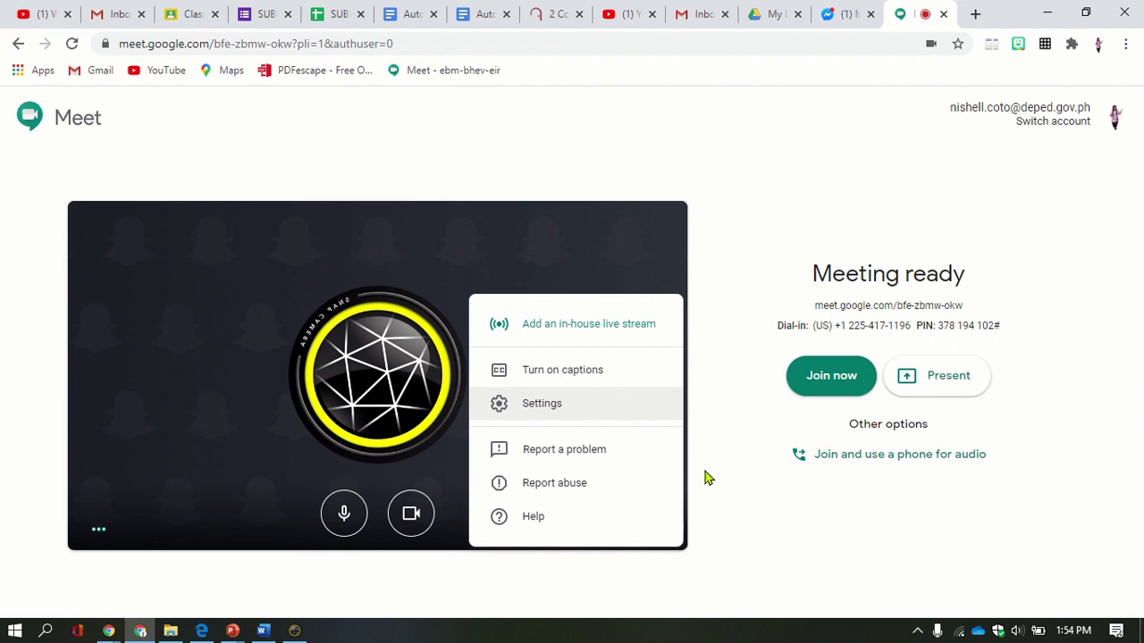
pyautogui.click(731, 503)
pyautogui.click(670, 537)
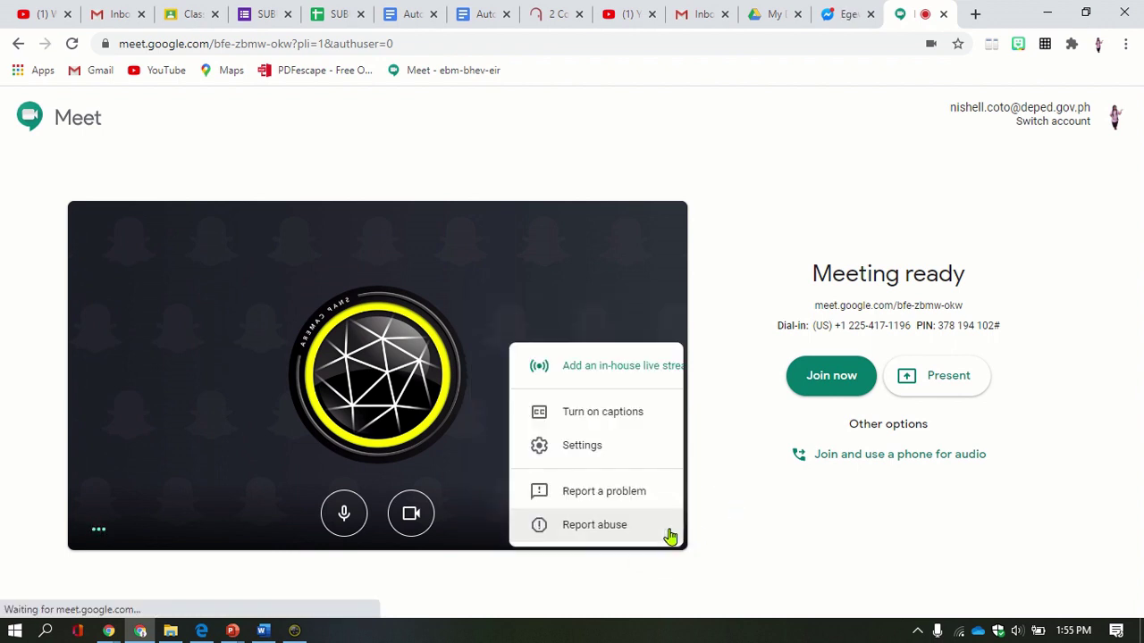
pyautogui.click(593, 407)
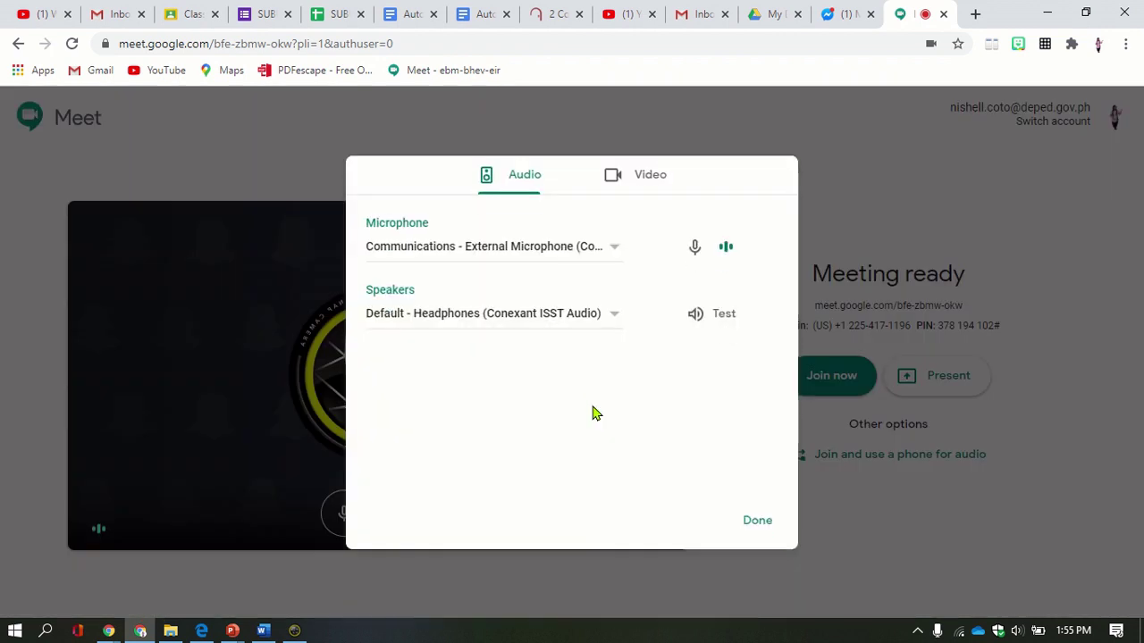
pyautogui.click(655, 171)
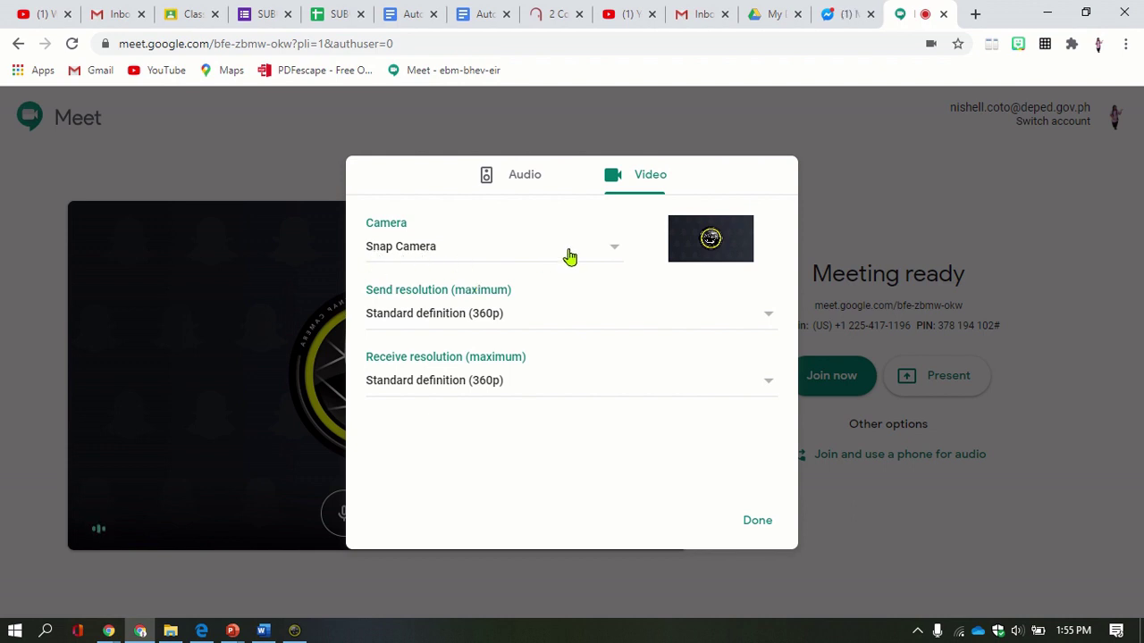
pyautogui.click(615, 253)
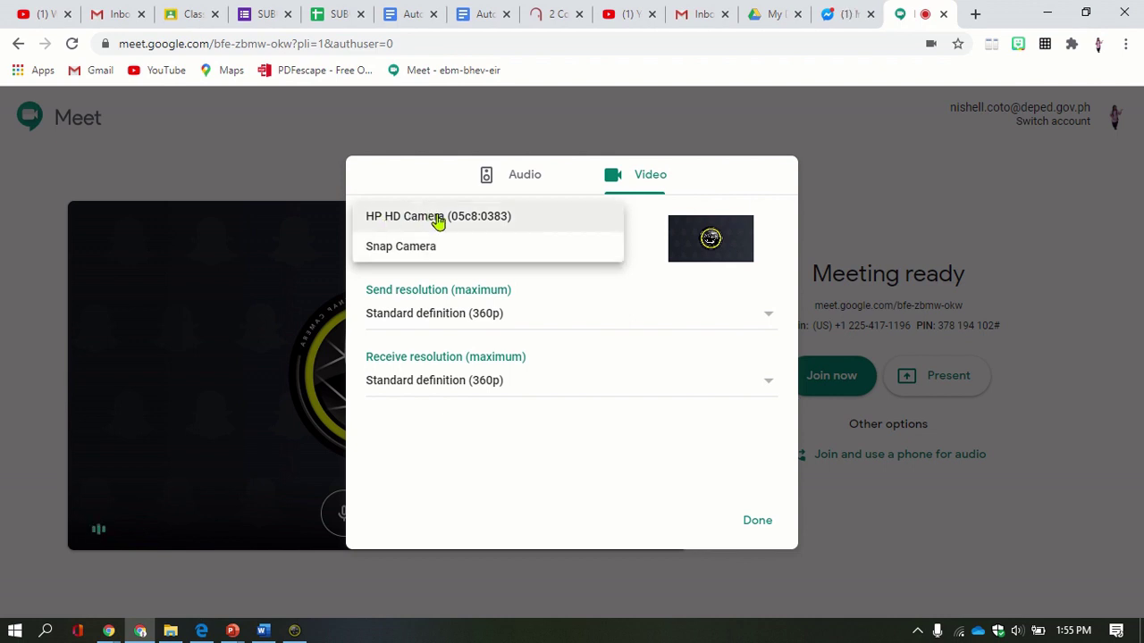
pyautogui.click(555, 252)
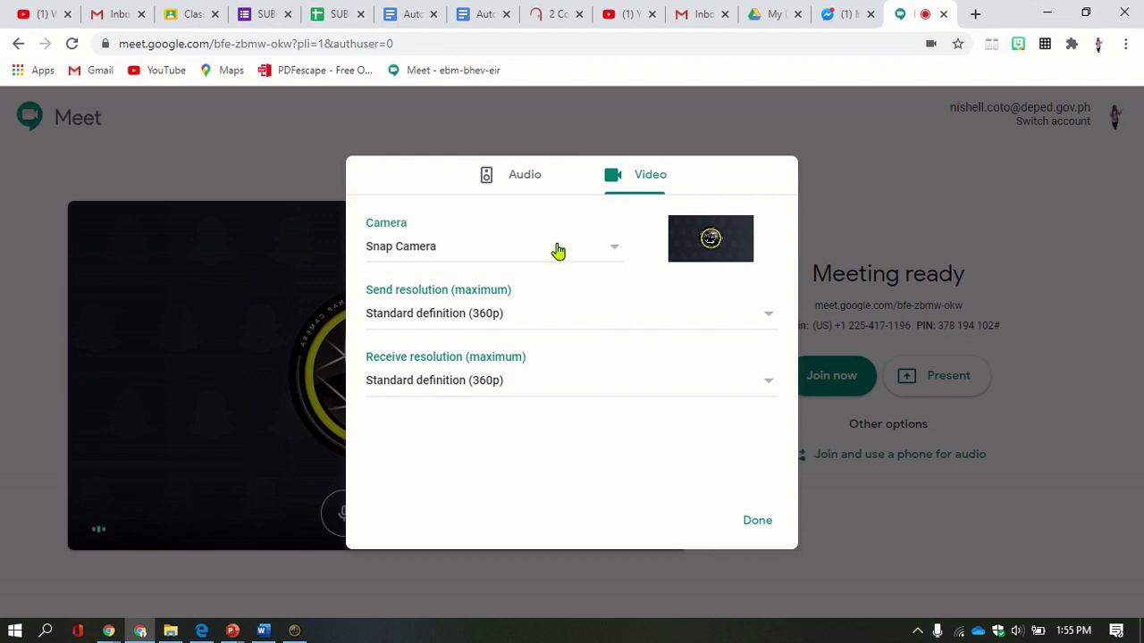
pyautogui.click(771, 528)
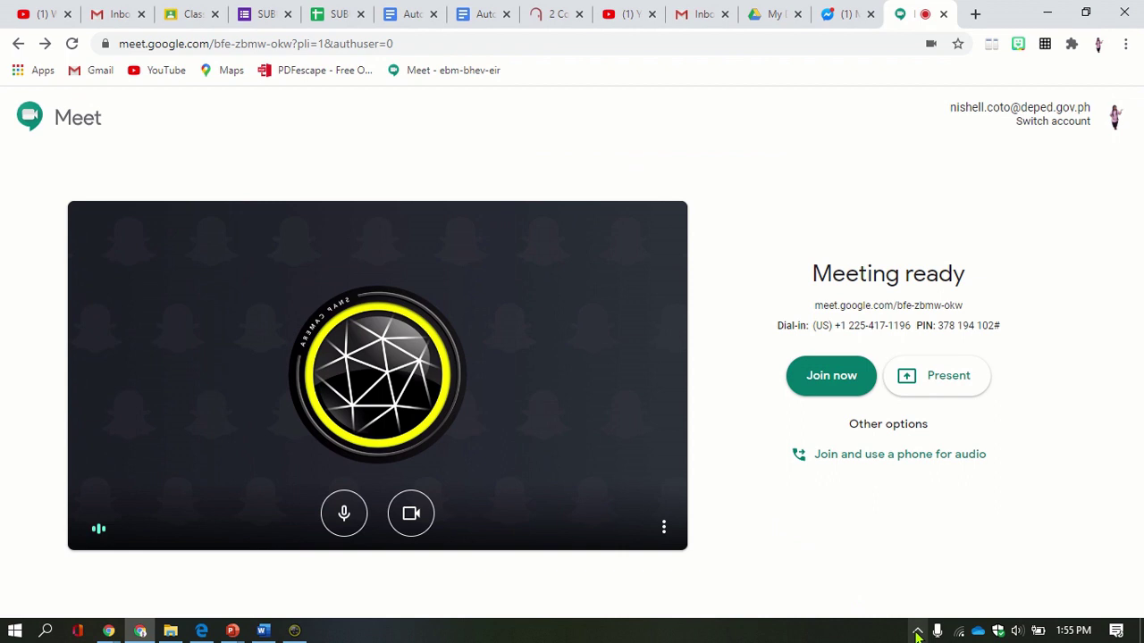
# Quit the running Snap Camera program completely from the system tray
pyautogui.click(918, 634)
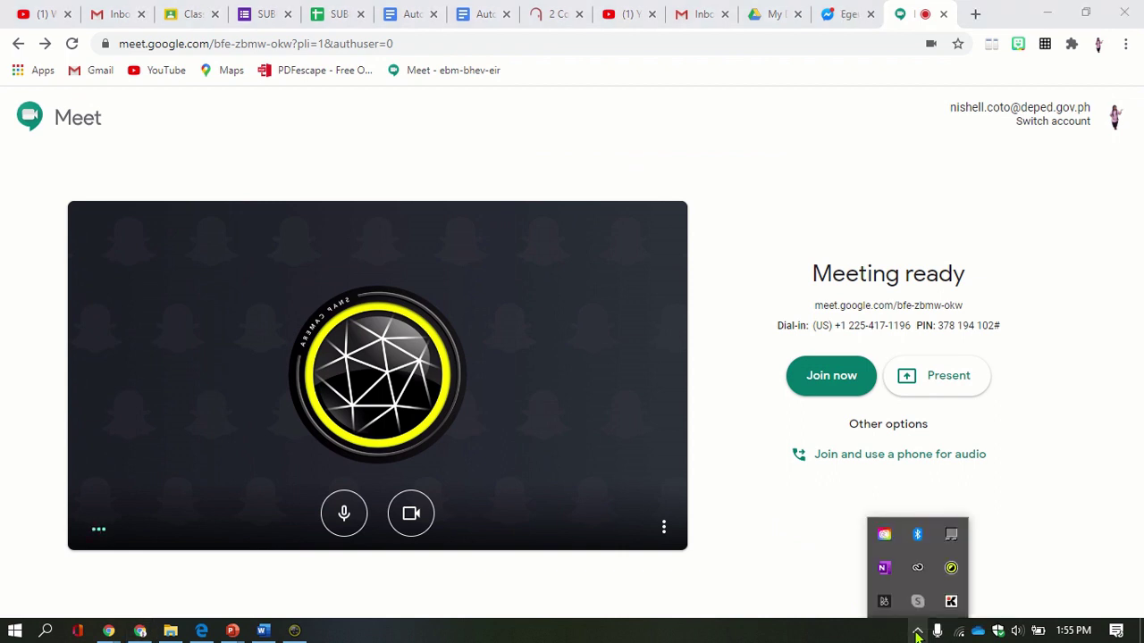
pyautogui.rightClick(951, 569)
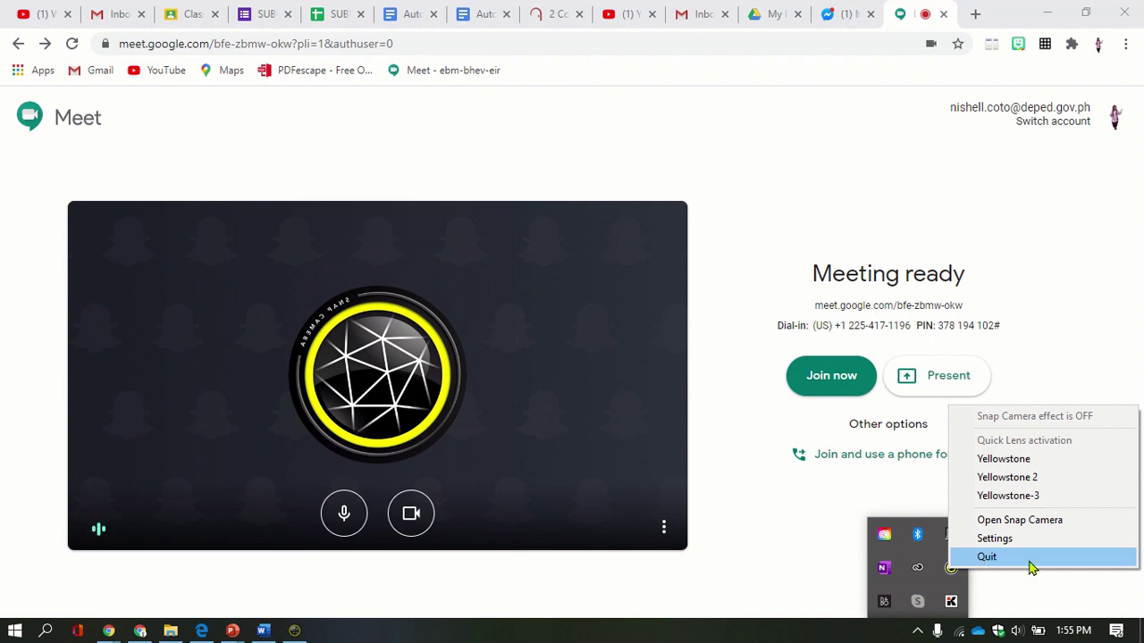
pyautogui.click(987, 557)
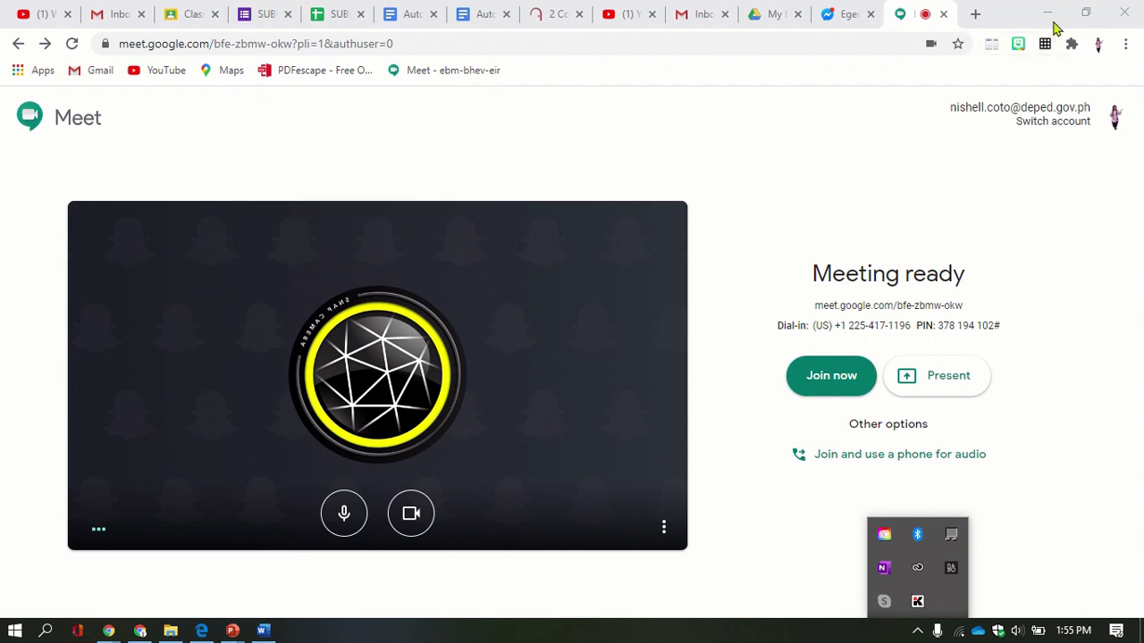
# Minimize the browser, relaunch Snap Camera from the desktop, and move its window fully into view
pyautogui.click(1048, 13)
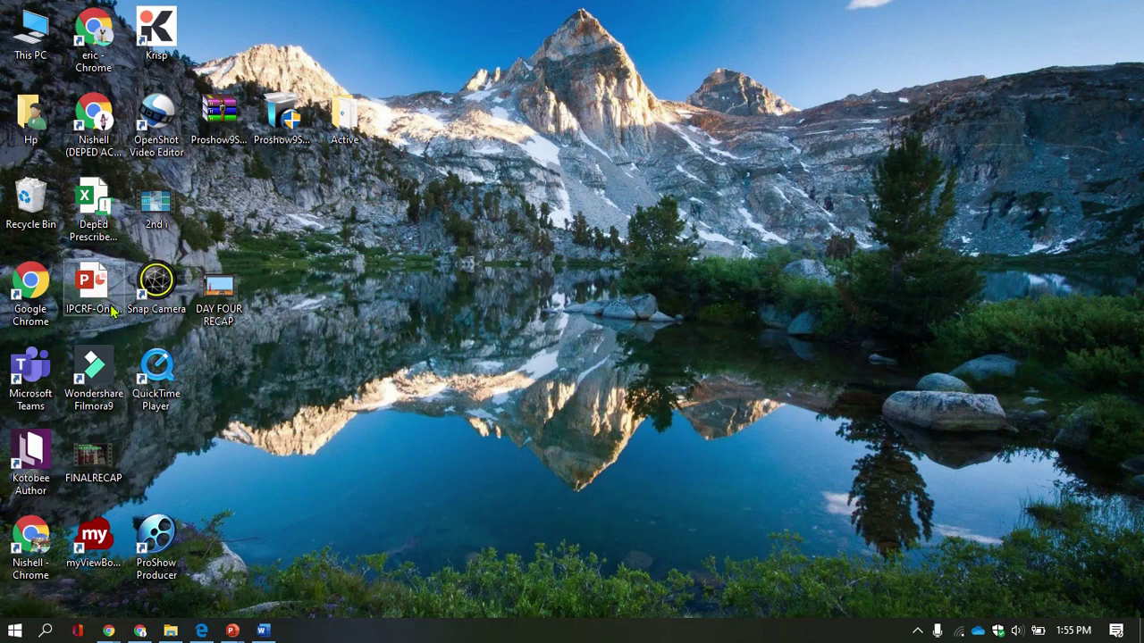
pyautogui.doubleClick(170, 284)
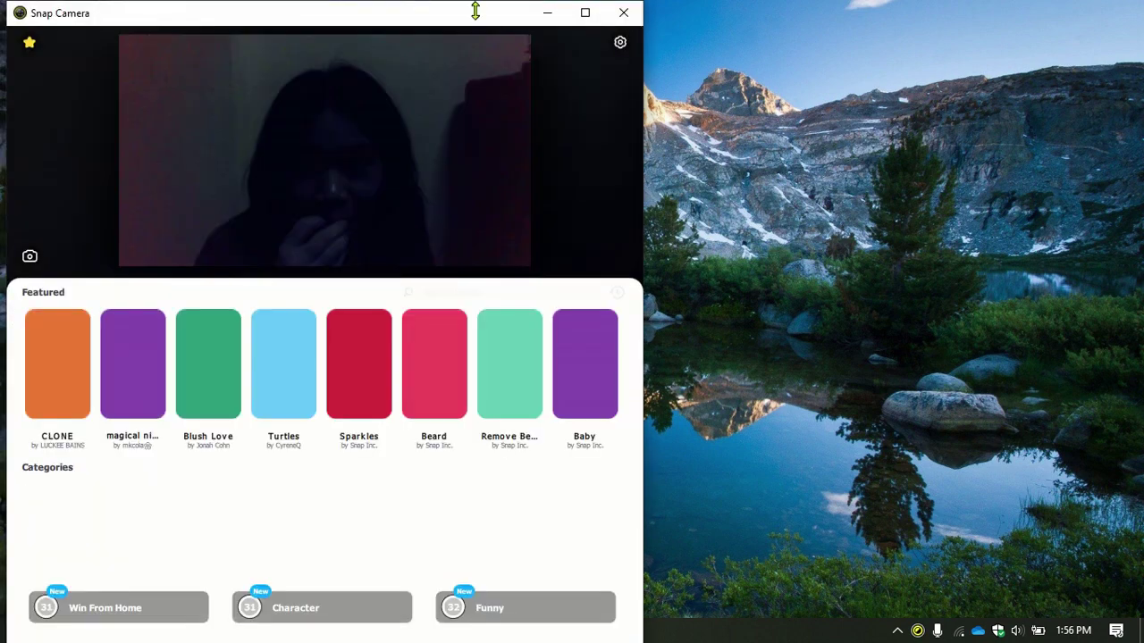
pyautogui.moveTo(375, 12); pyautogui.dragTo(579, 66)
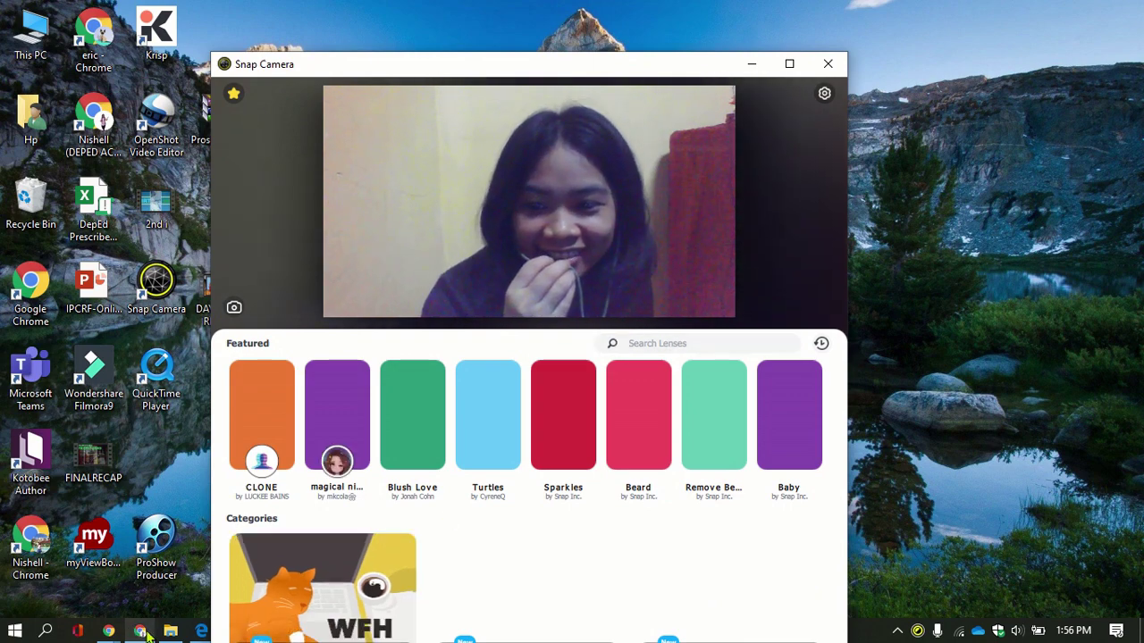
# Bring up the Google Meet window and apply the Ice cream face lens from Snap Camera's Funny category
pyautogui.moveTo(142, 631)
pyautogui.click(154, 529)
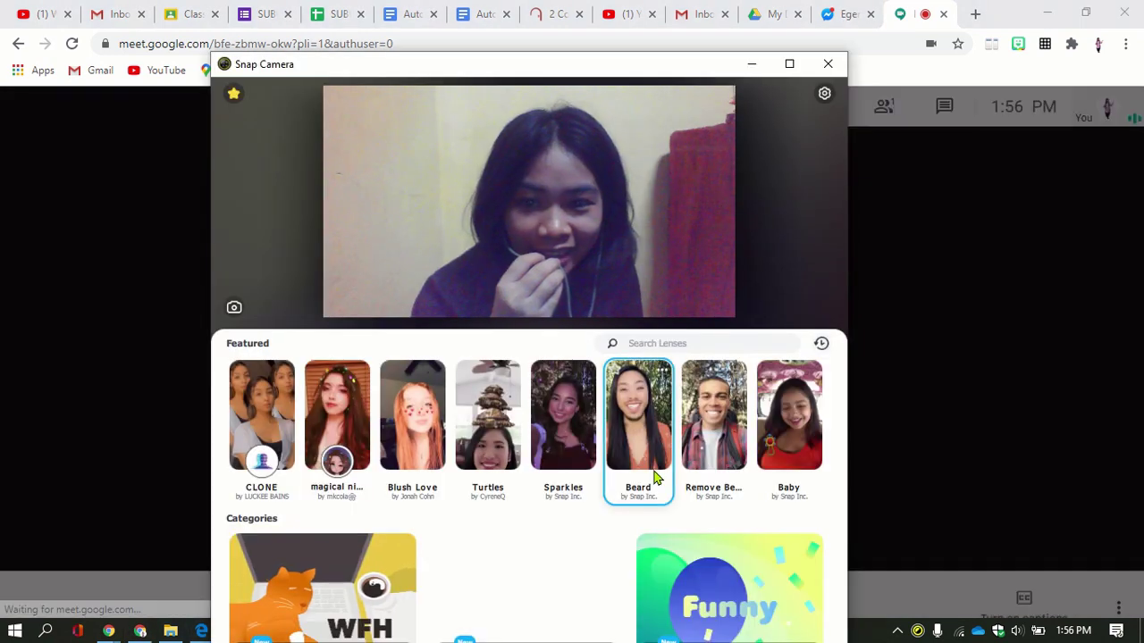
pyautogui.click(724, 606)
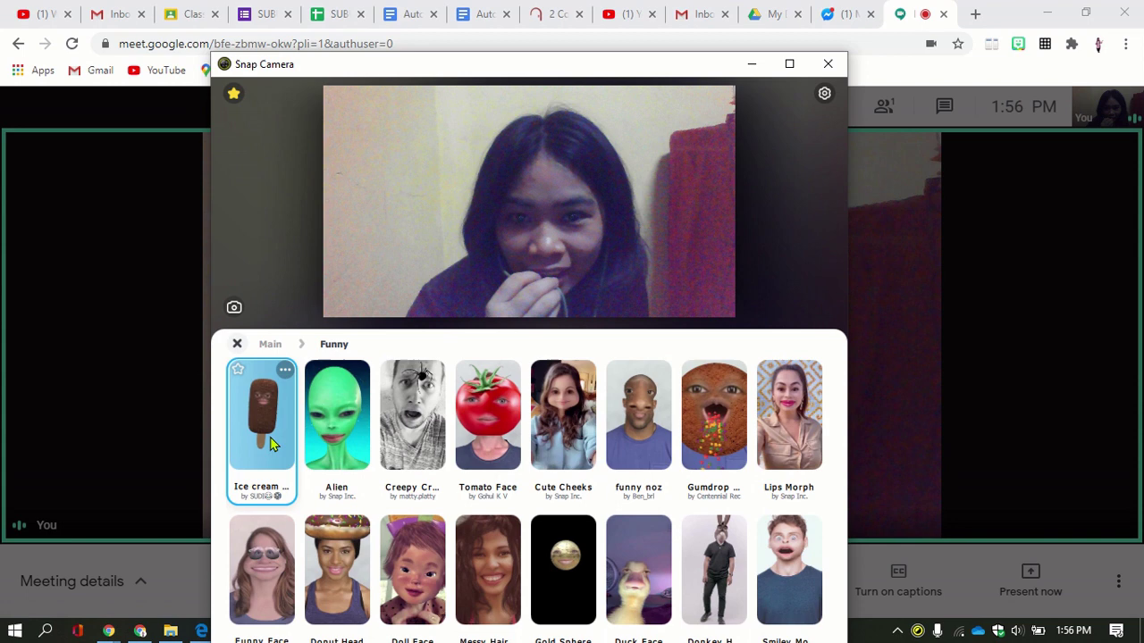
pyautogui.click(270, 442)
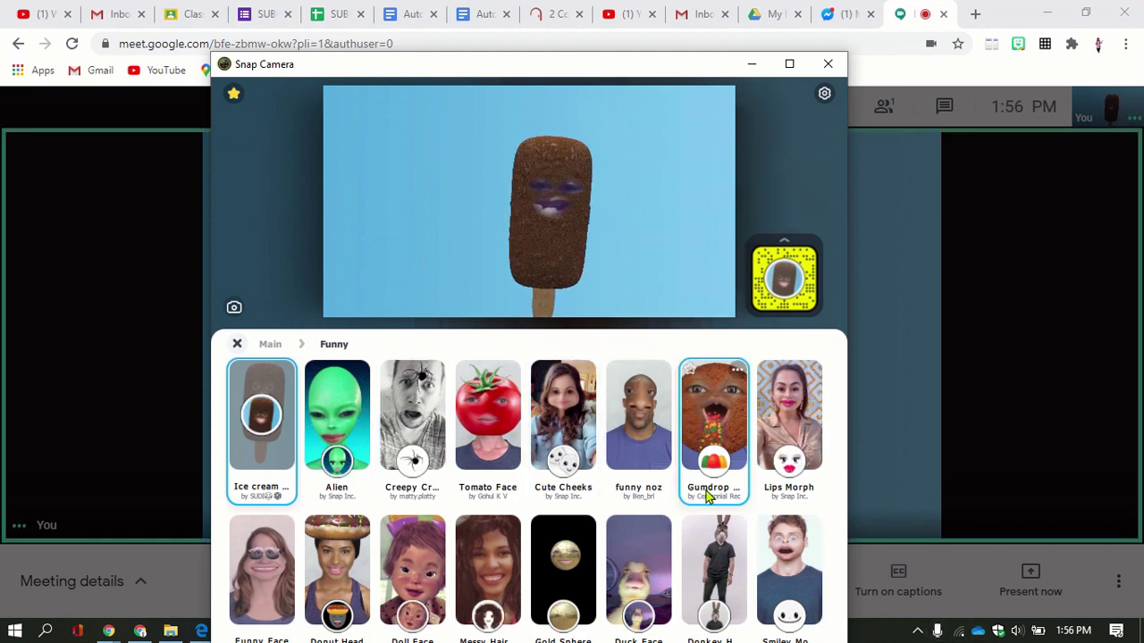
# Open Snap Camera's options among the hidden system tray programs
pyautogui.click(917, 631)
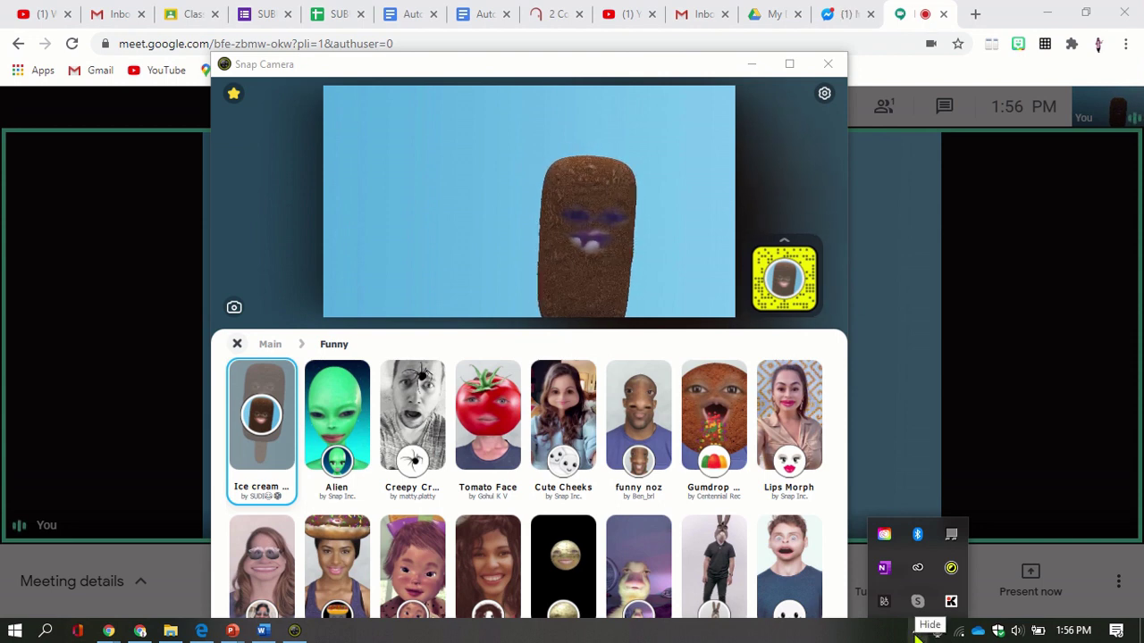
pyautogui.rightClick(952, 569)
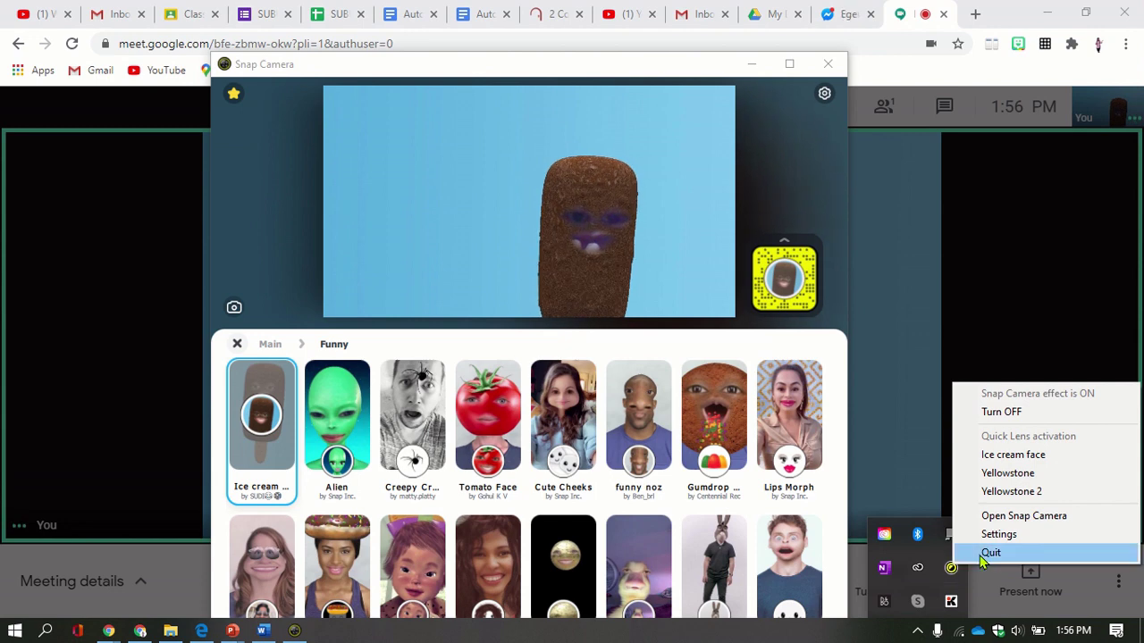